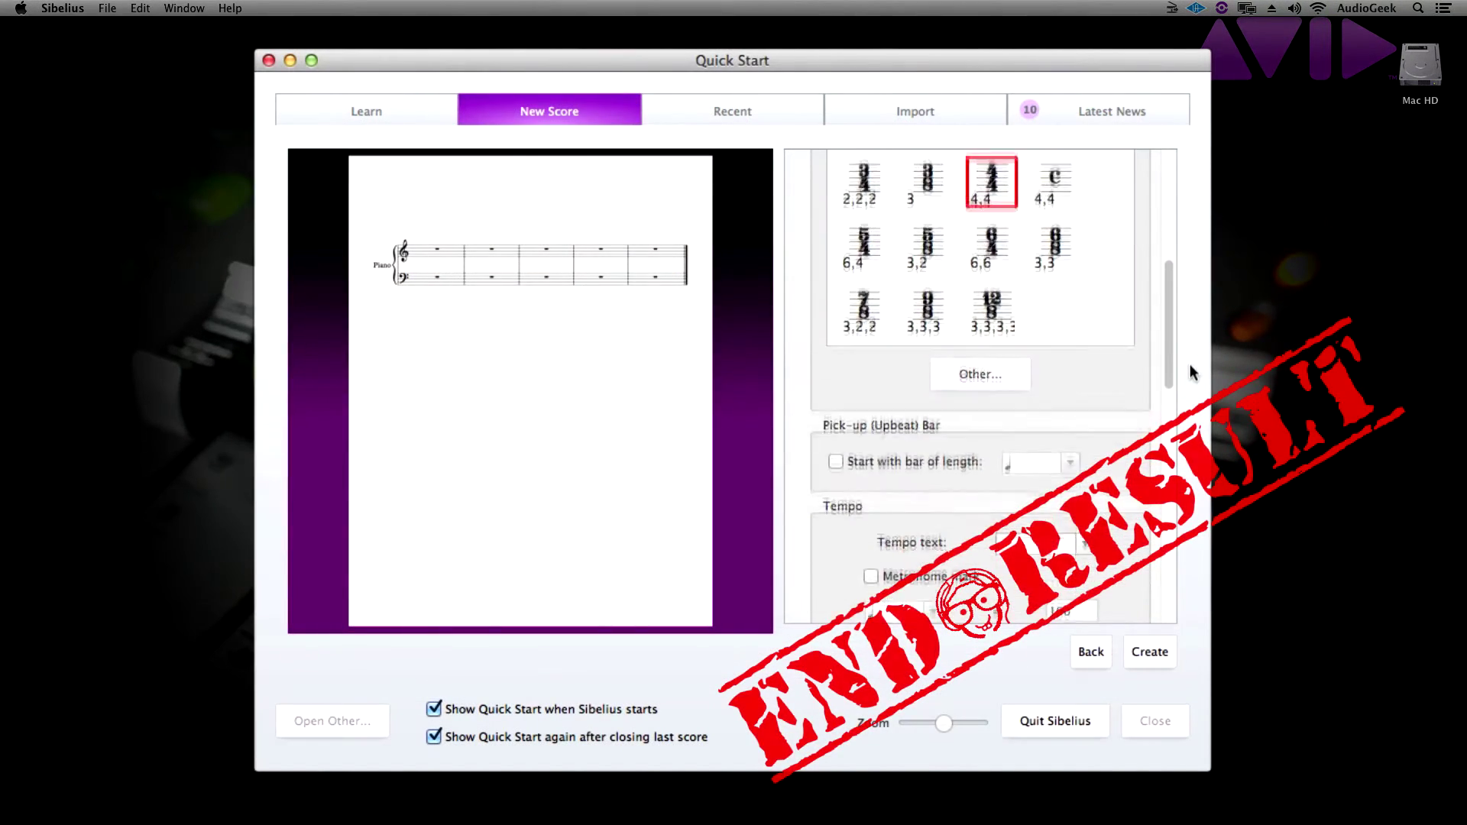
Leave the Learn page for the New Score template gallery and focus its Search box.
{"action": "scroll", "coordinate": [1187, 384], "scroll_direction": "down", "scroll_amount": 8}
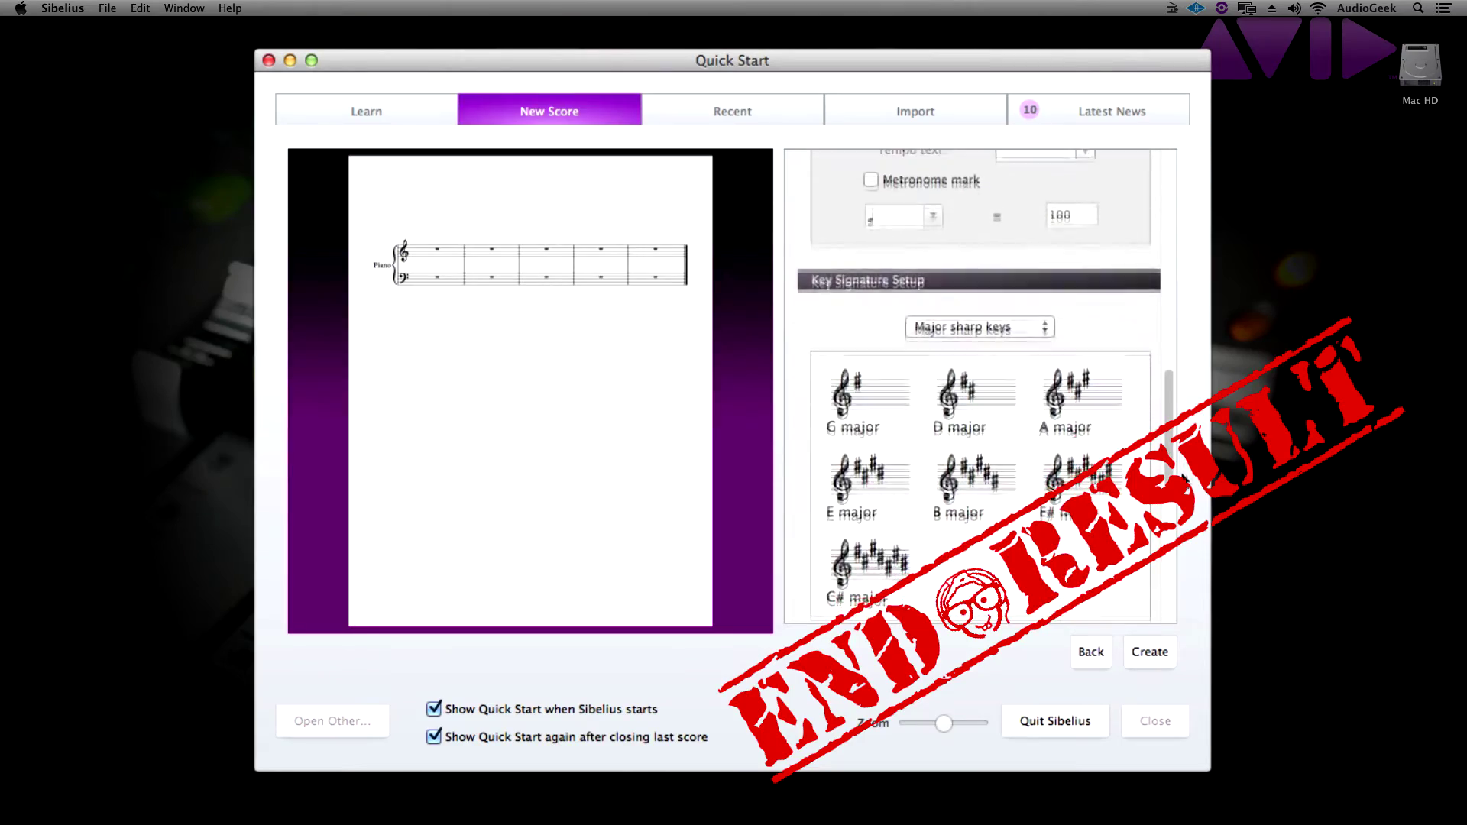
{"action": "scroll", "coordinate": [1182, 480], "scroll_direction": "down", "scroll_amount": 5}
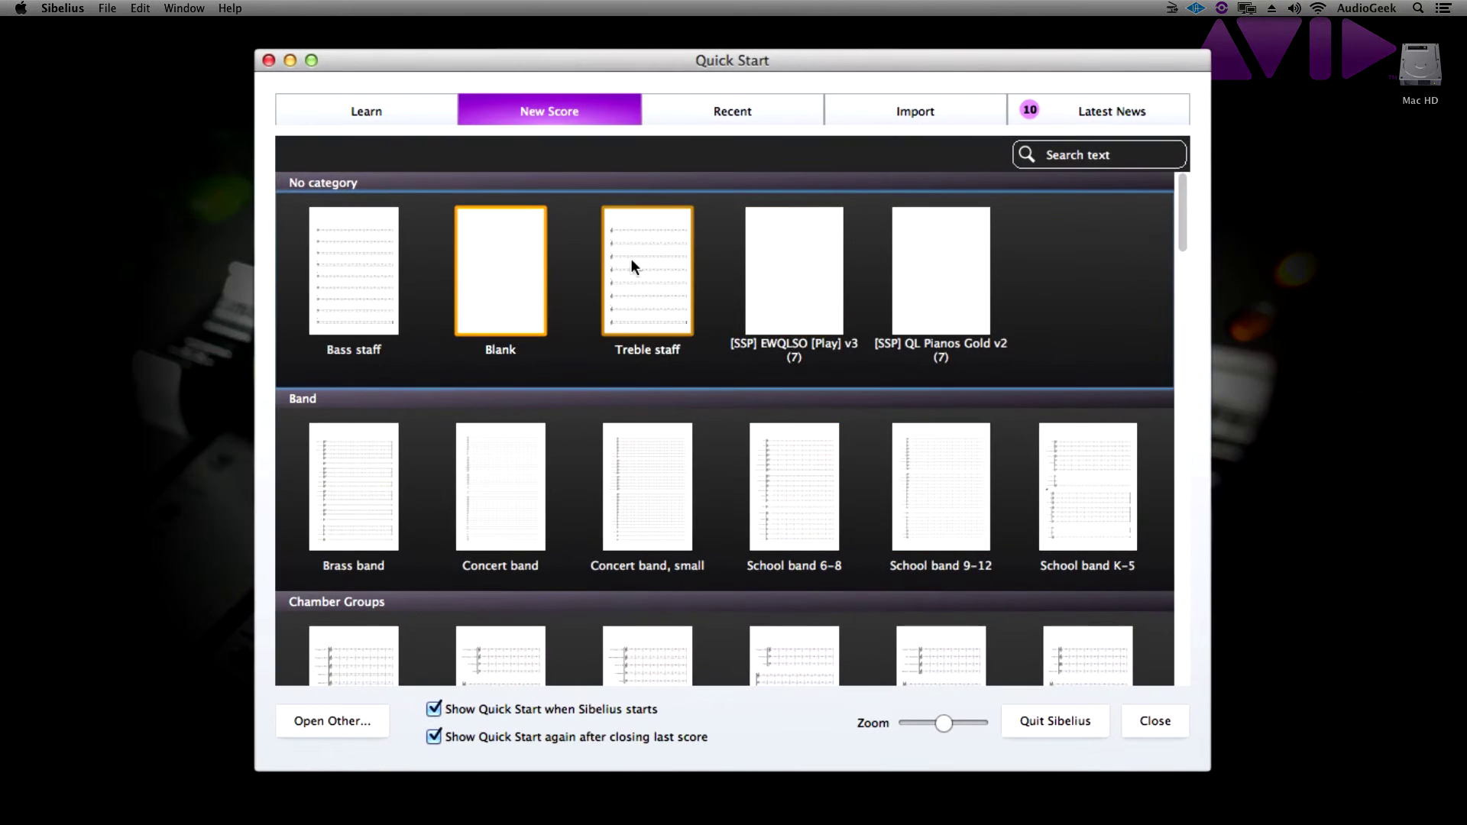
{"action": "left_click", "coordinate": [387, 104]}
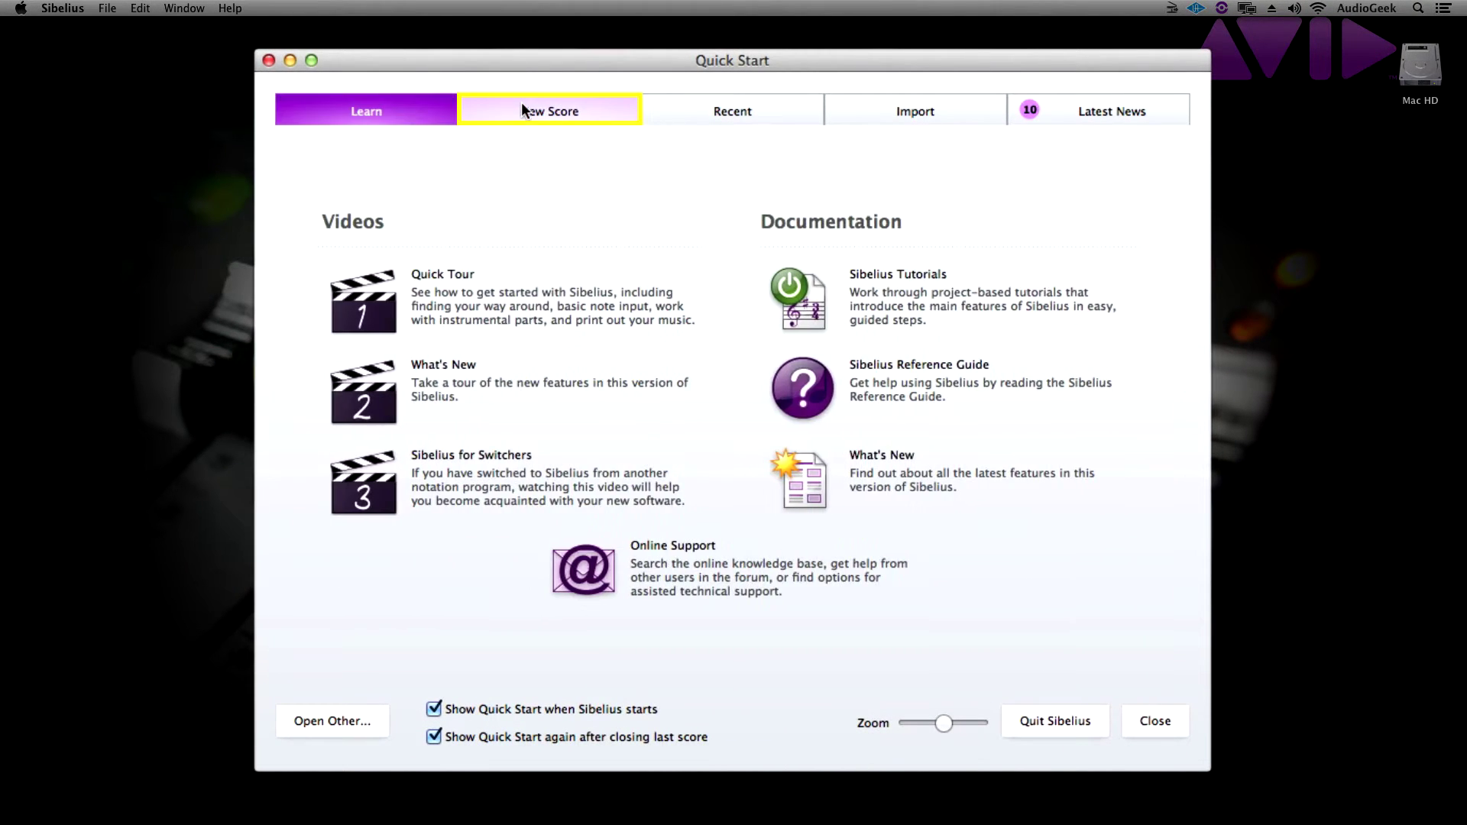
{"action": "left_click", "coordinate": [524, 107]}
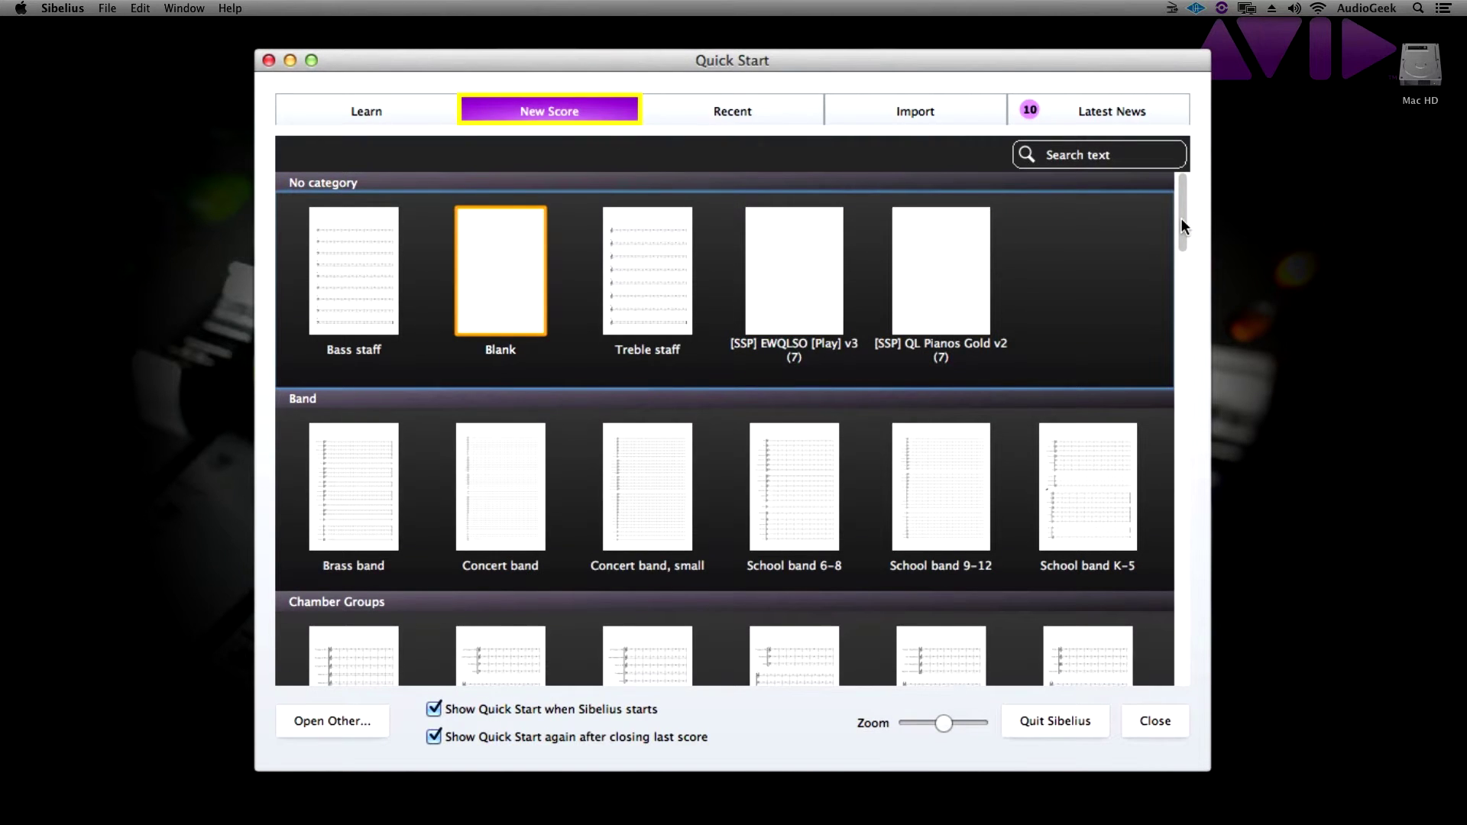
{"action": "mouse_move", "coordinate": [1180, 218]}
{"action": "left_mouse_down"}
{"action": "mouse_move", "coordinate": [1180, 296]}
{"action": "mouse_move", "coordinate": [1180, 216]}
{"action": "left_mouse_up"}
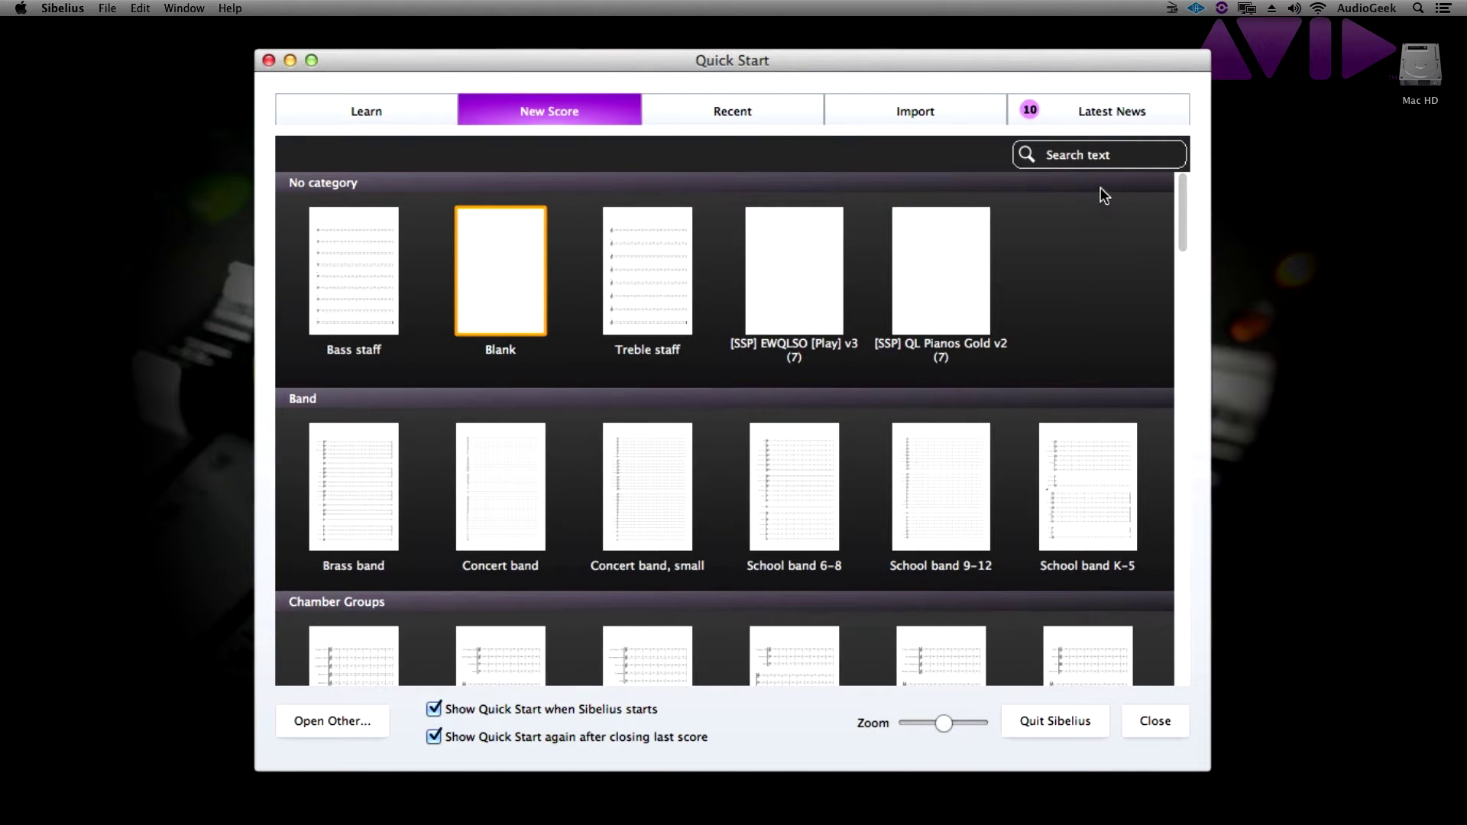
{"action": "left_click", "coordinate": [1077, 161]}
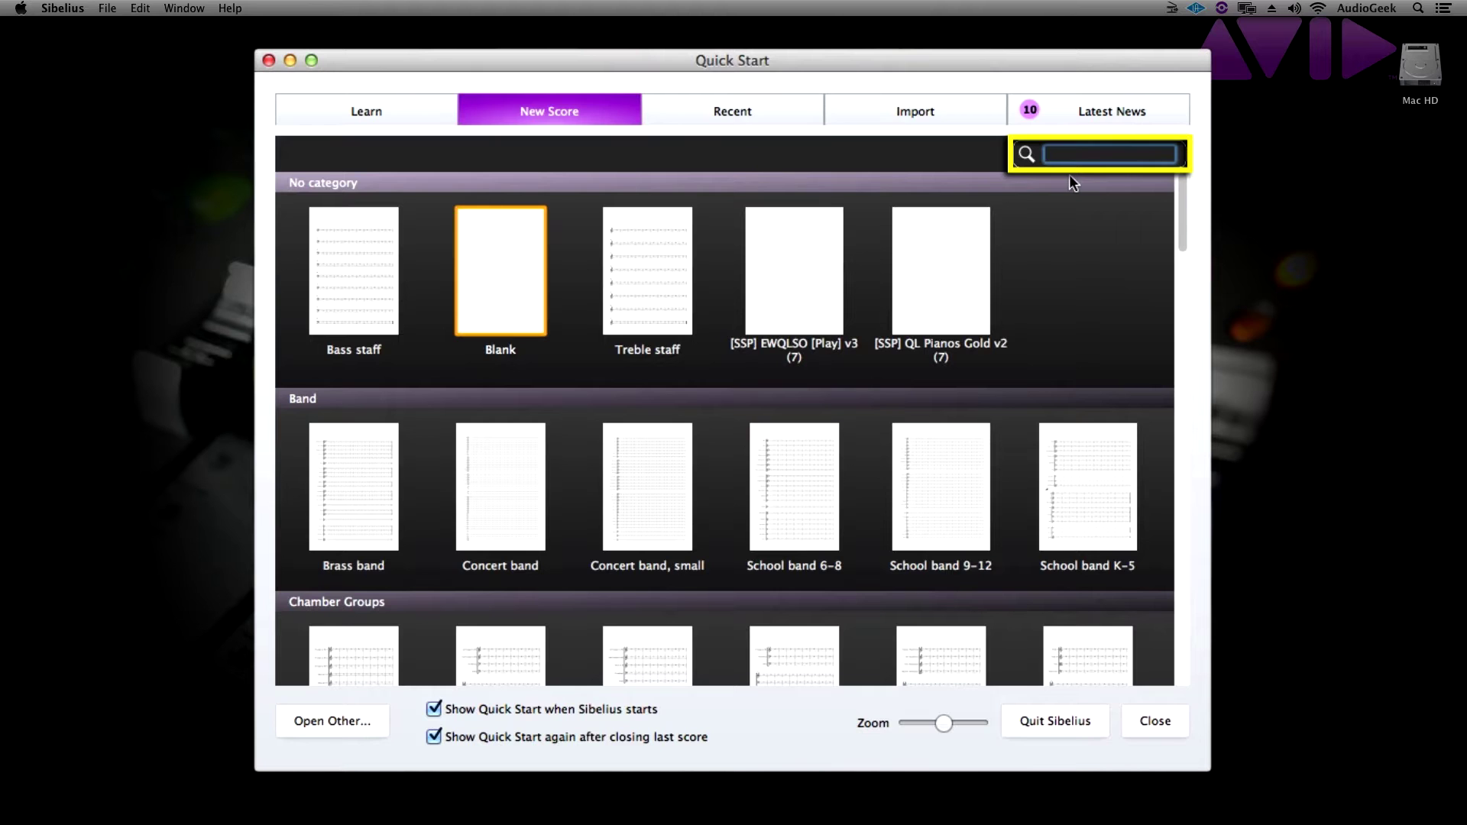
{"action": "type", "text": "TREBLE"}
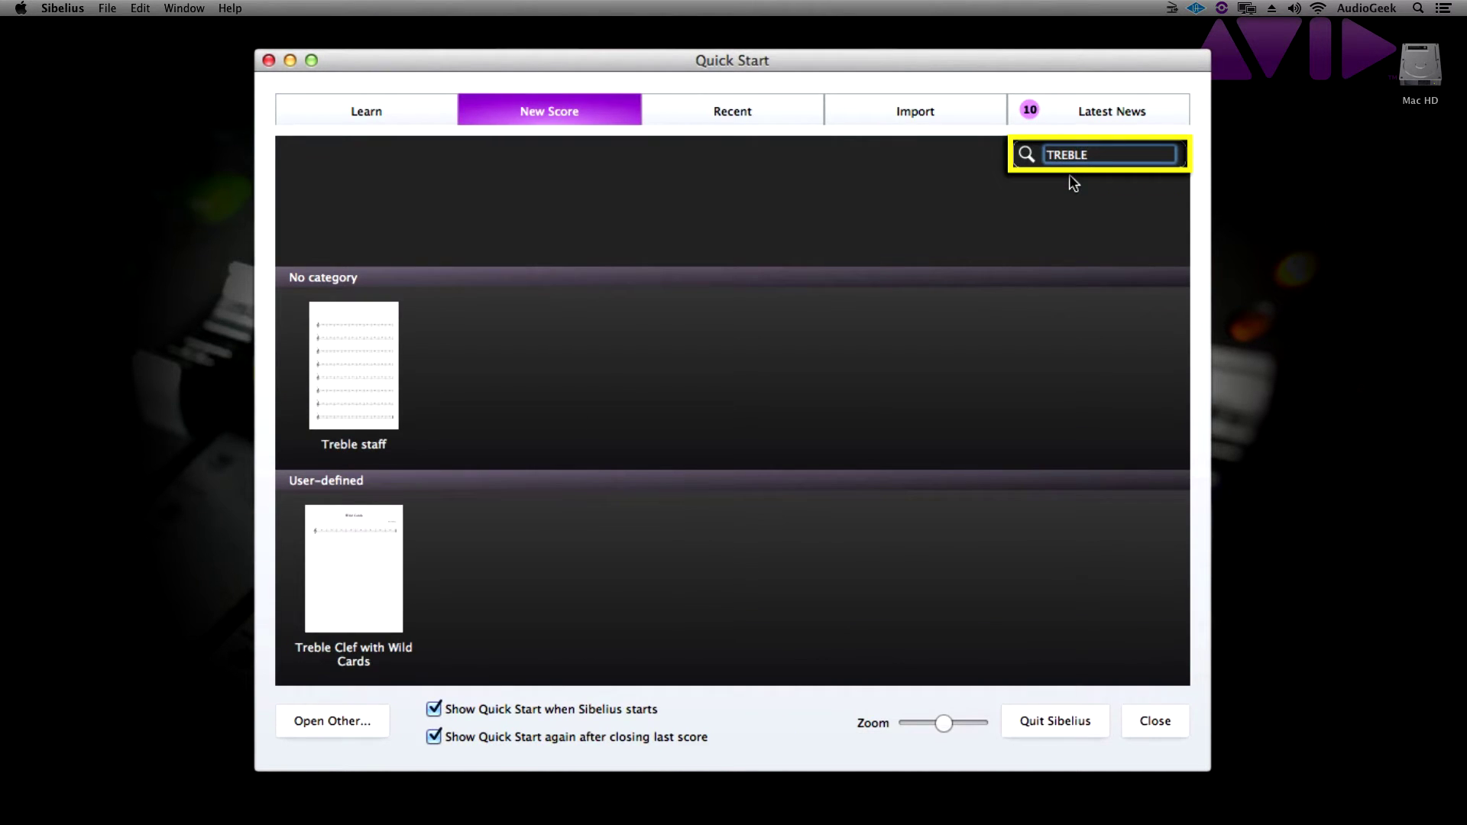
{"action": "left_click", "coordinate": [392, 318]}
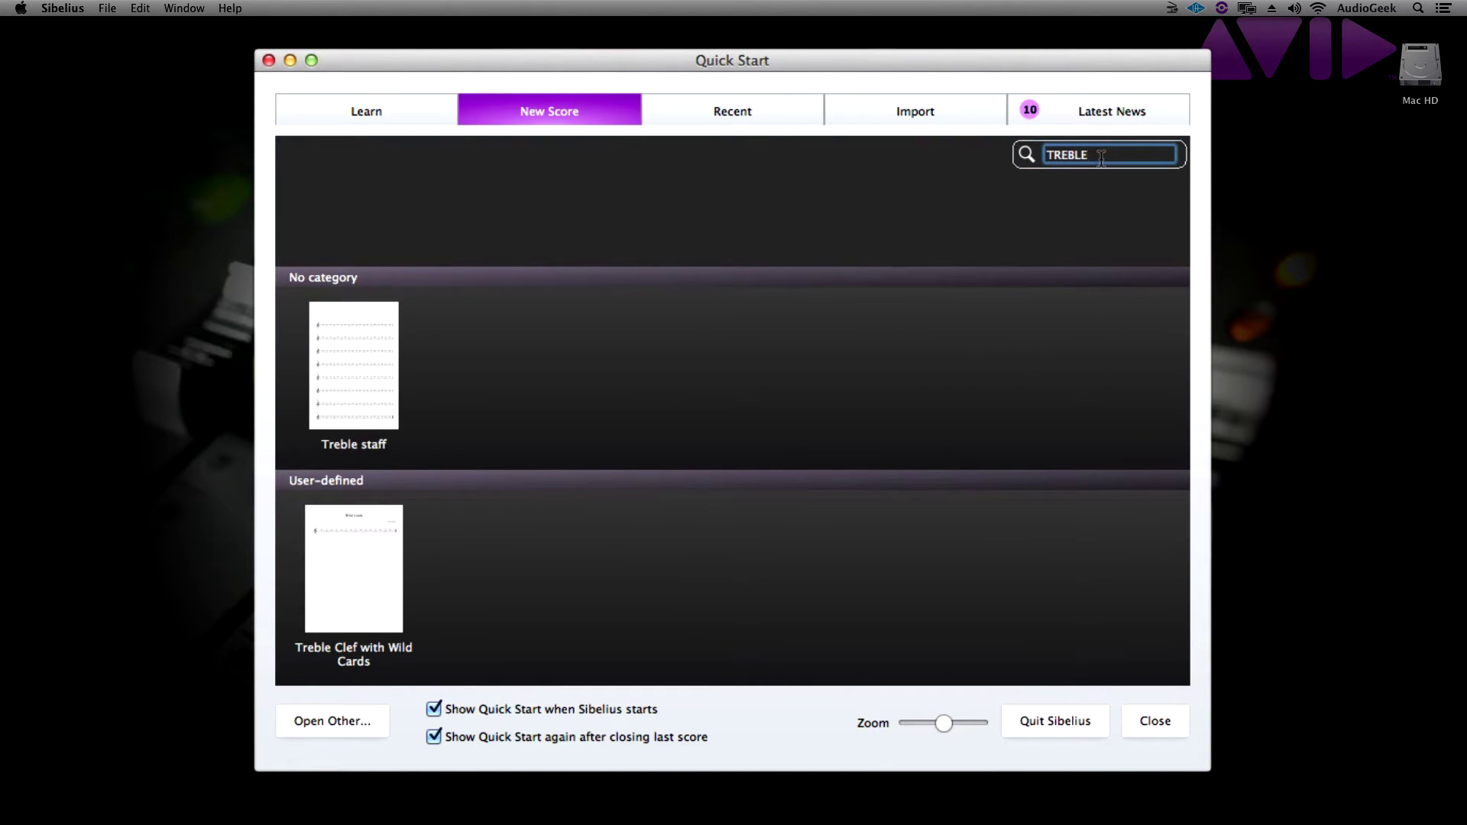
{"action": "key", "text": "BackSpace"}
{"action": "key", "text": "BackSpace"}
{"action": "key", "text": "BackSpace"}
{"action": "key", "text": "BackSpace"}
{"action": "key", "text": "BackSpace"}
{"action": "key", "text": "BackSpace"}
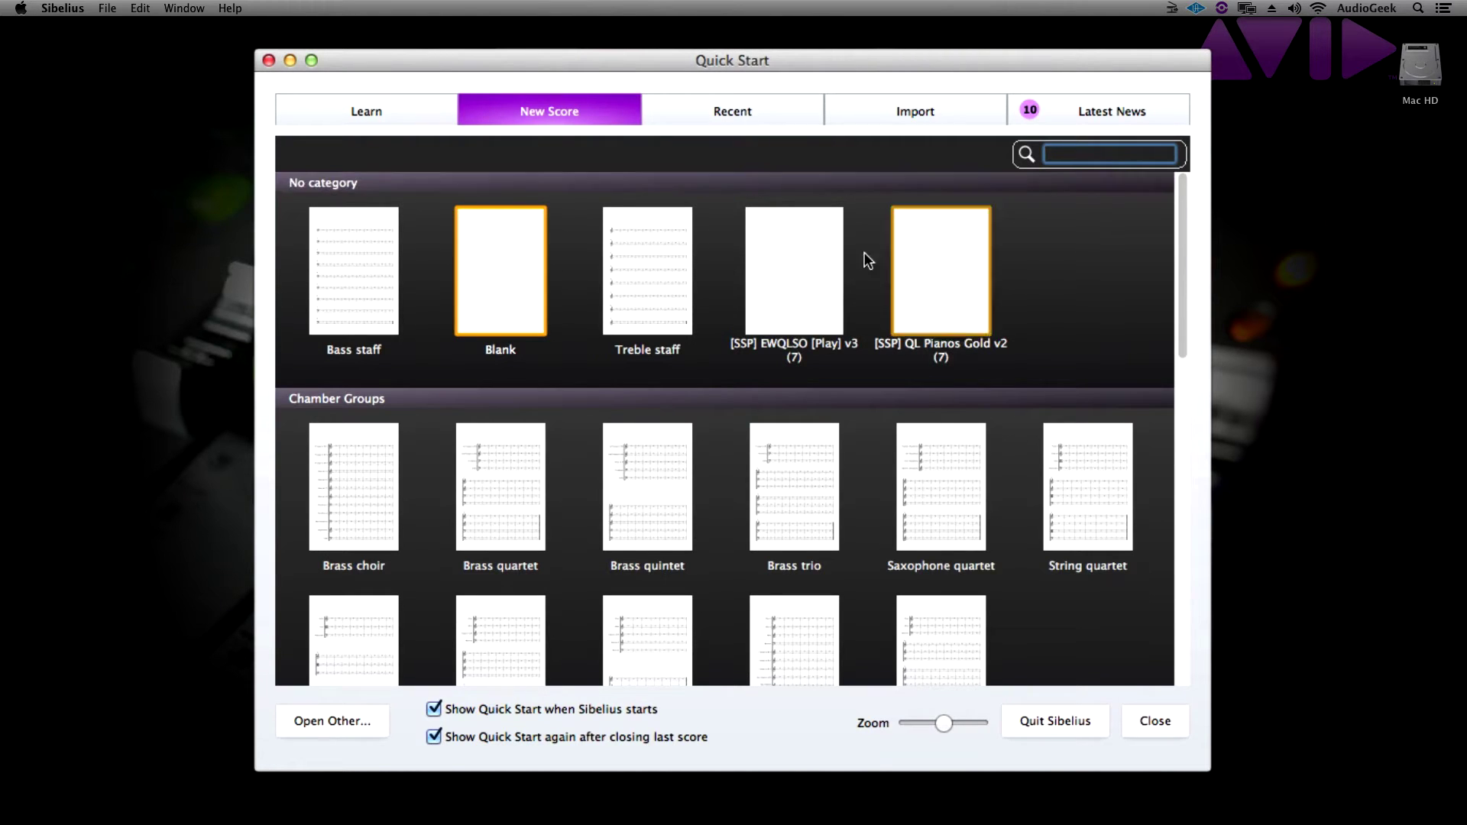
Start from the Blank template with a Letter page in portrait orientation.
{"action": "left_click", "coordinate": [508, 273]}
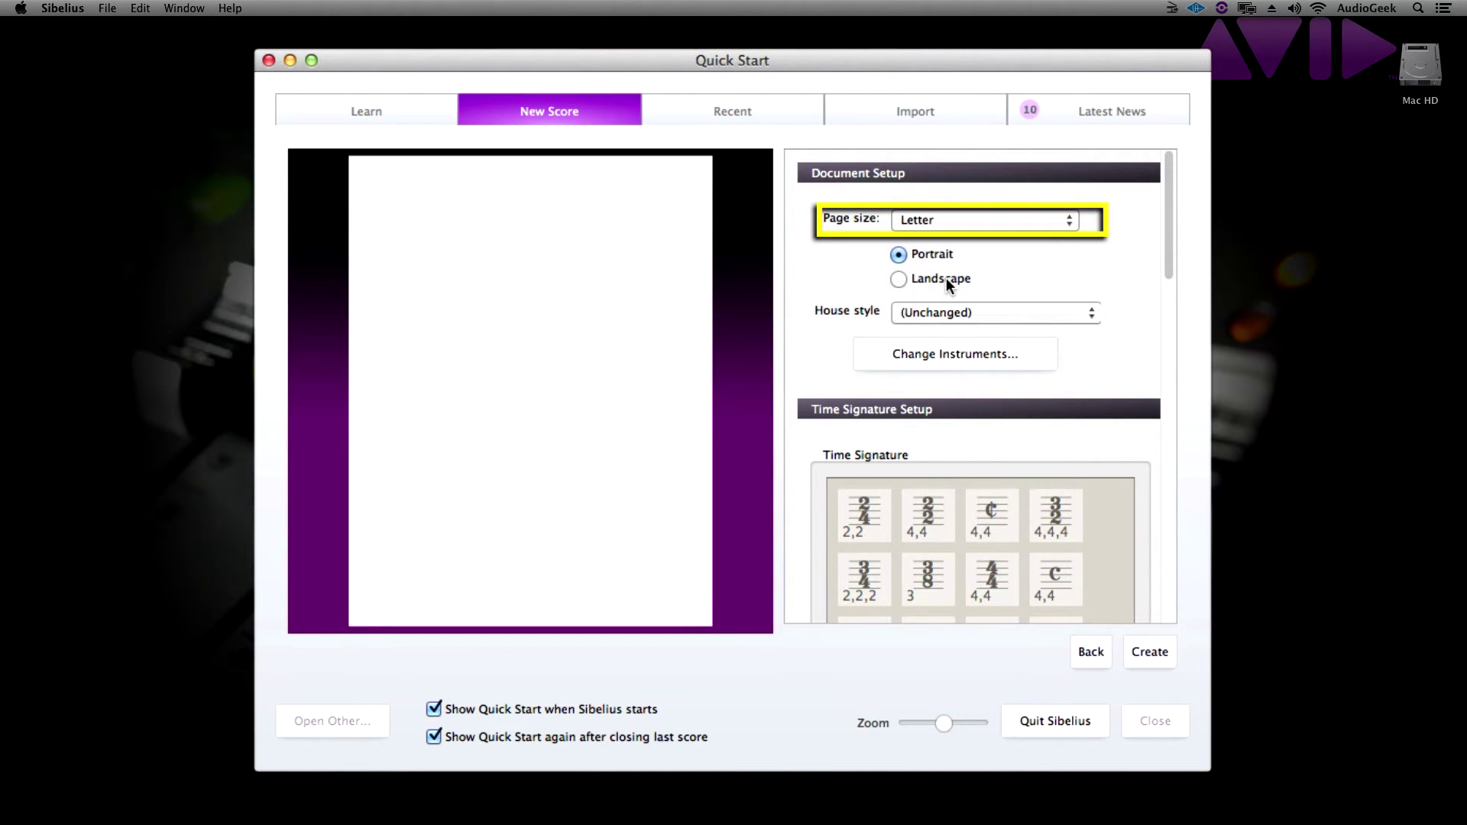
{"action": "left_click", "coordinate": [1030, 219]}
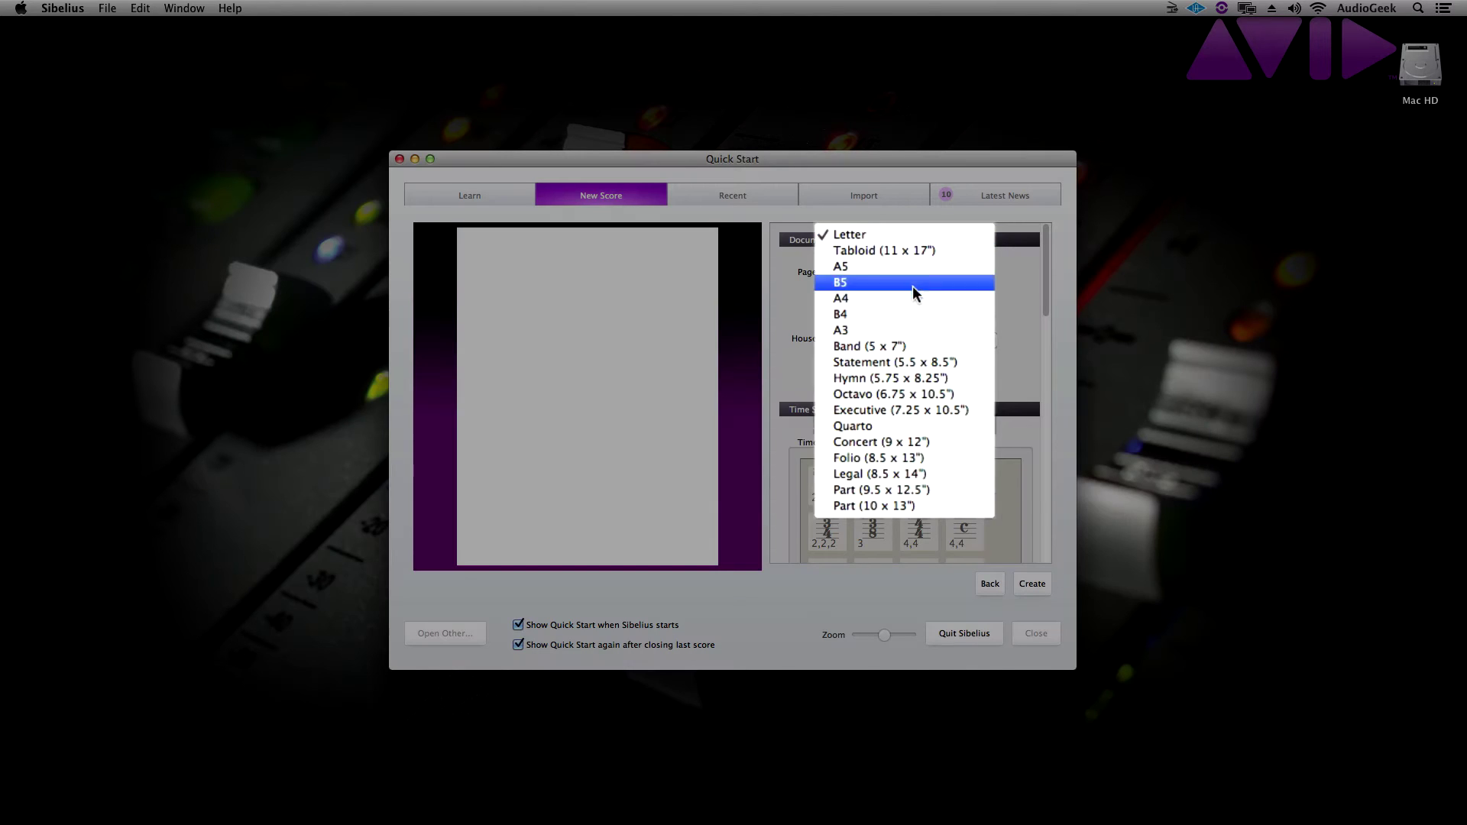
{"action": "left_click", "coordinate": [888, 238]}
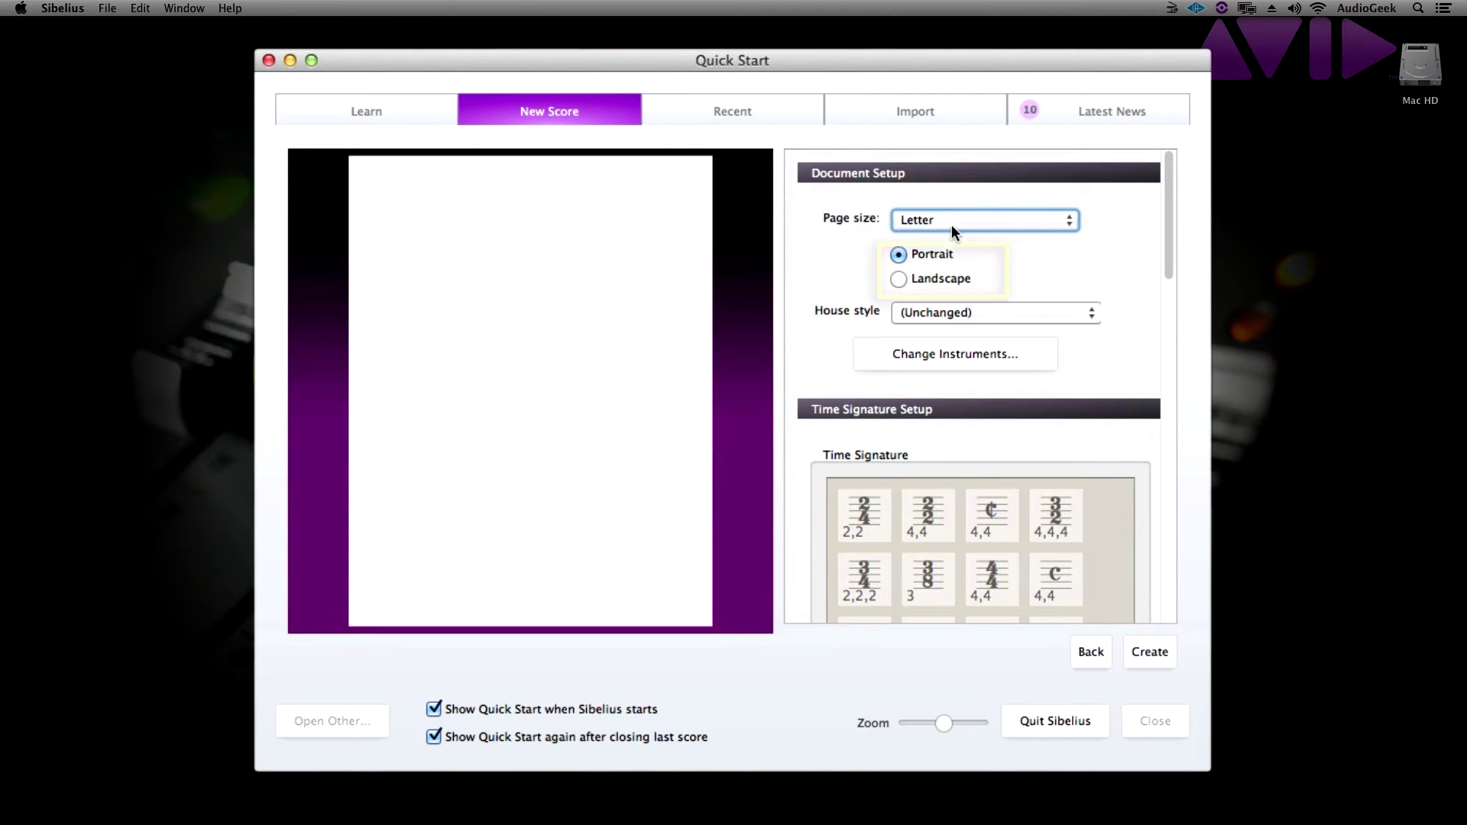
{"action": "left_click", "coordinate": [901, 277]}
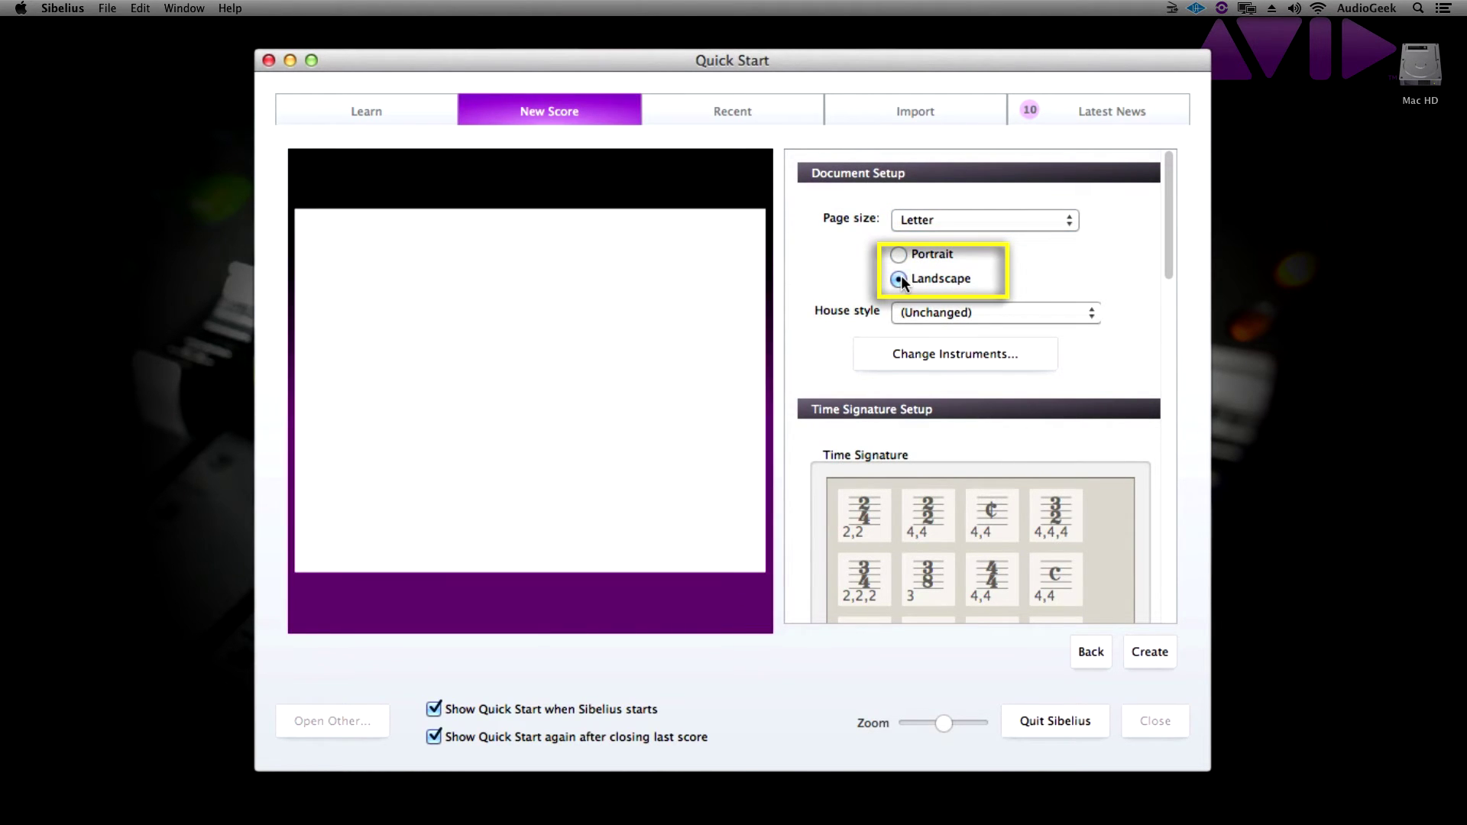
{"action": "left_click", "coordinate": [901, 252]}
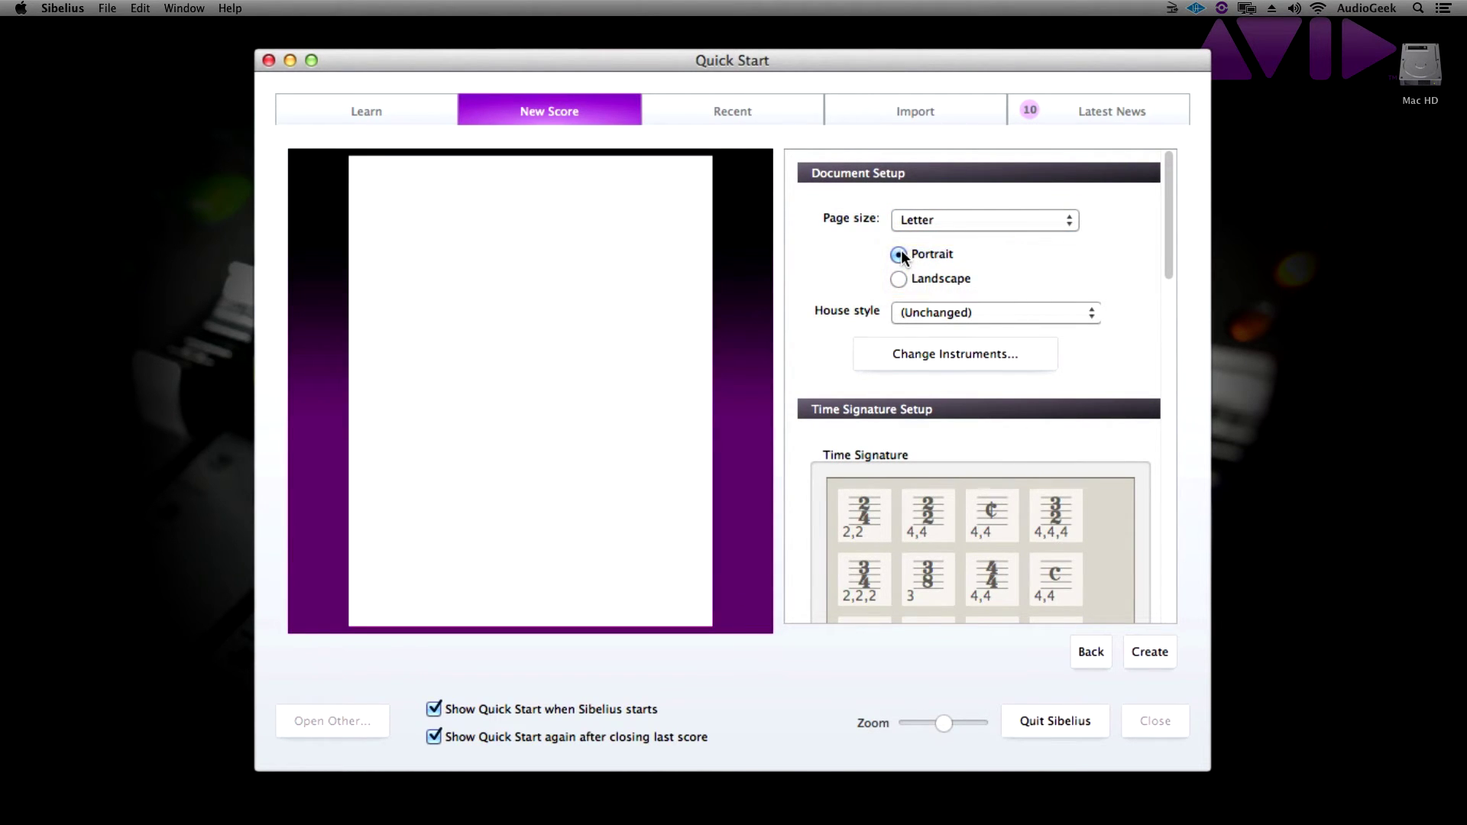
{"action": "left_click", "coordinate": [1013, 312]}
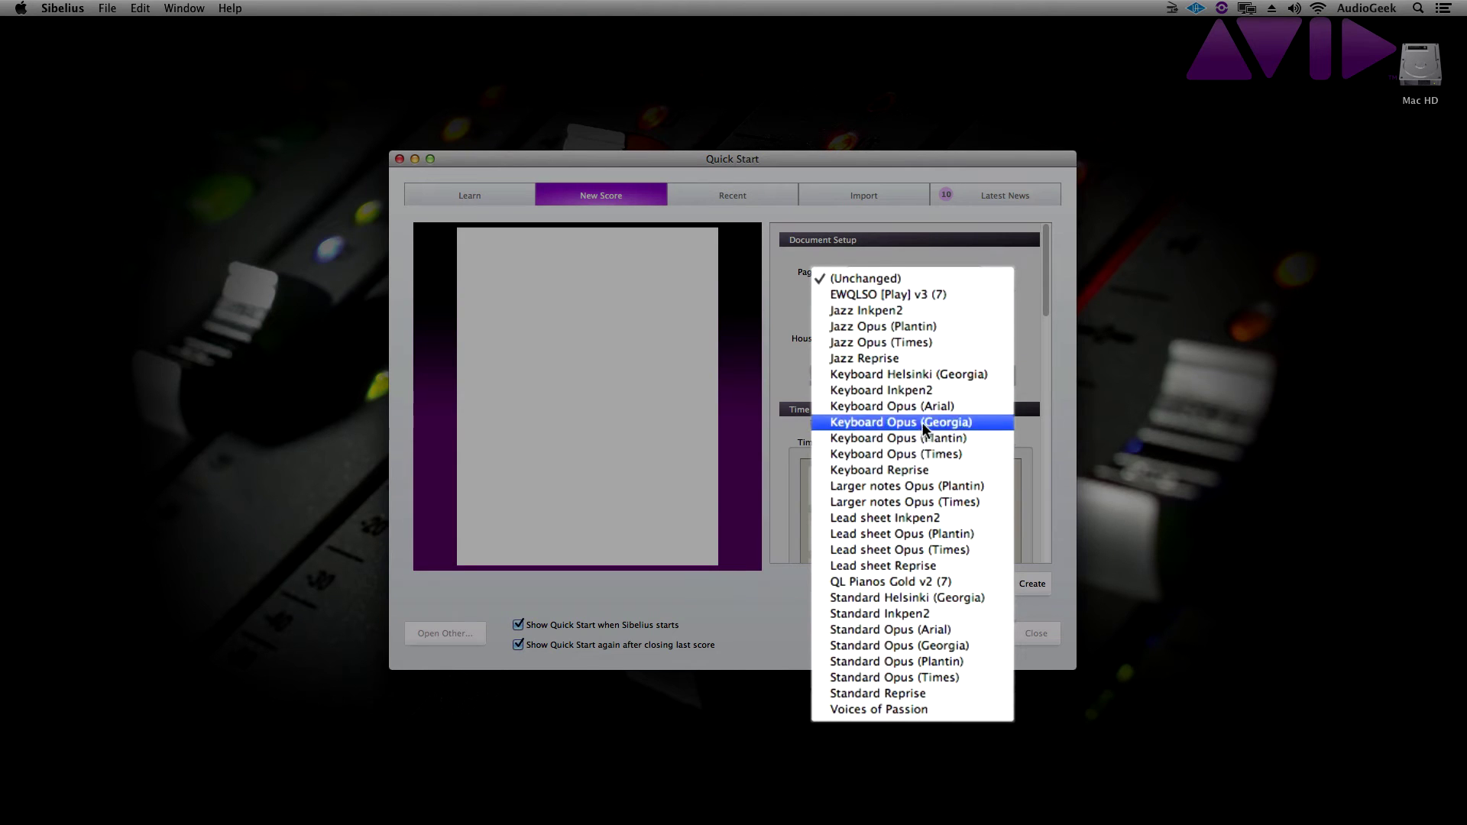
{"action": "left_click", "coordinate": [896, 281]}
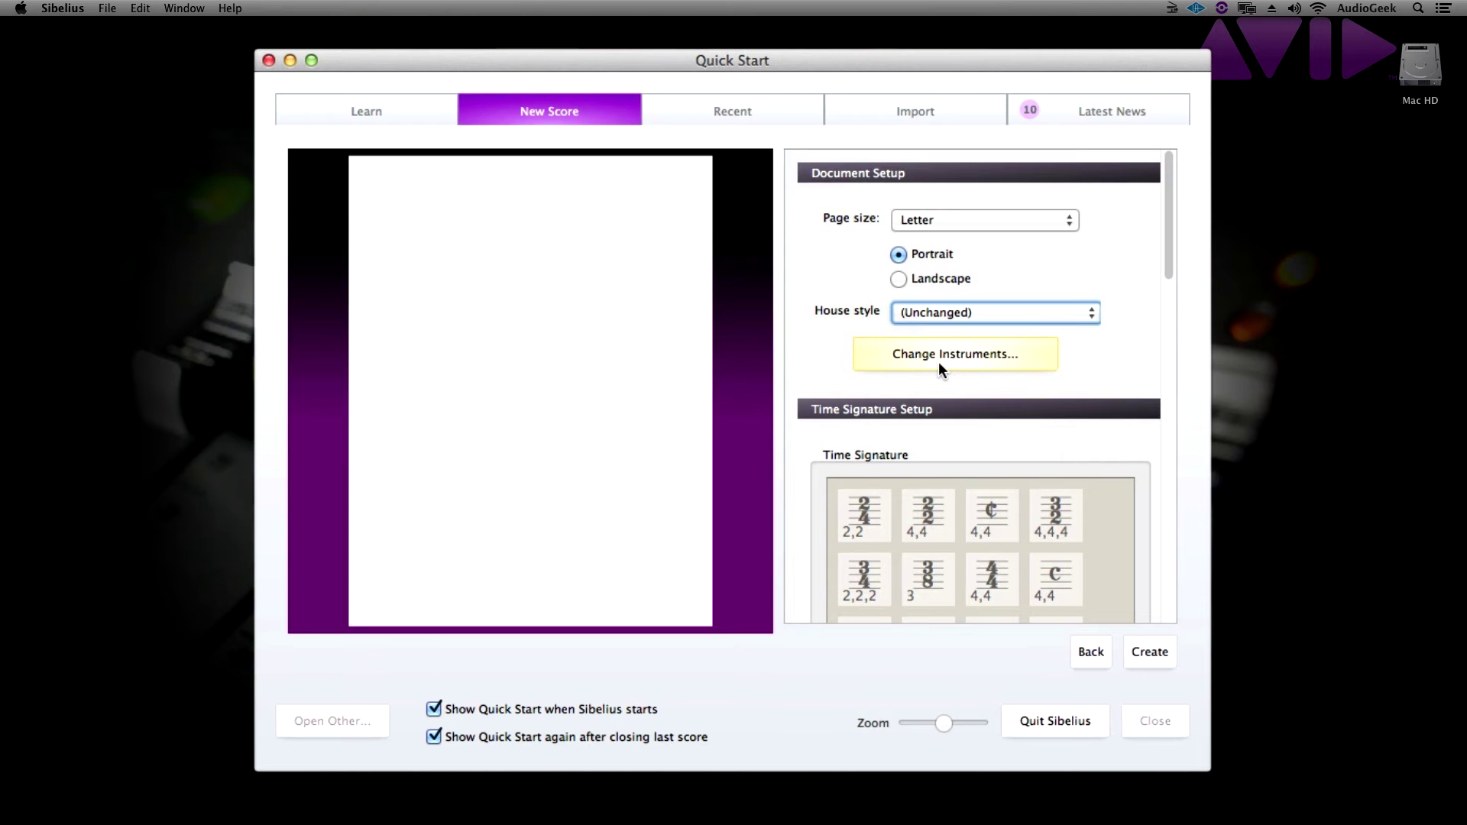
Add a single Piano from Keyboards as the score's instrument and confirm.
{"action": "left_click", "coordinate": [988, 352]}
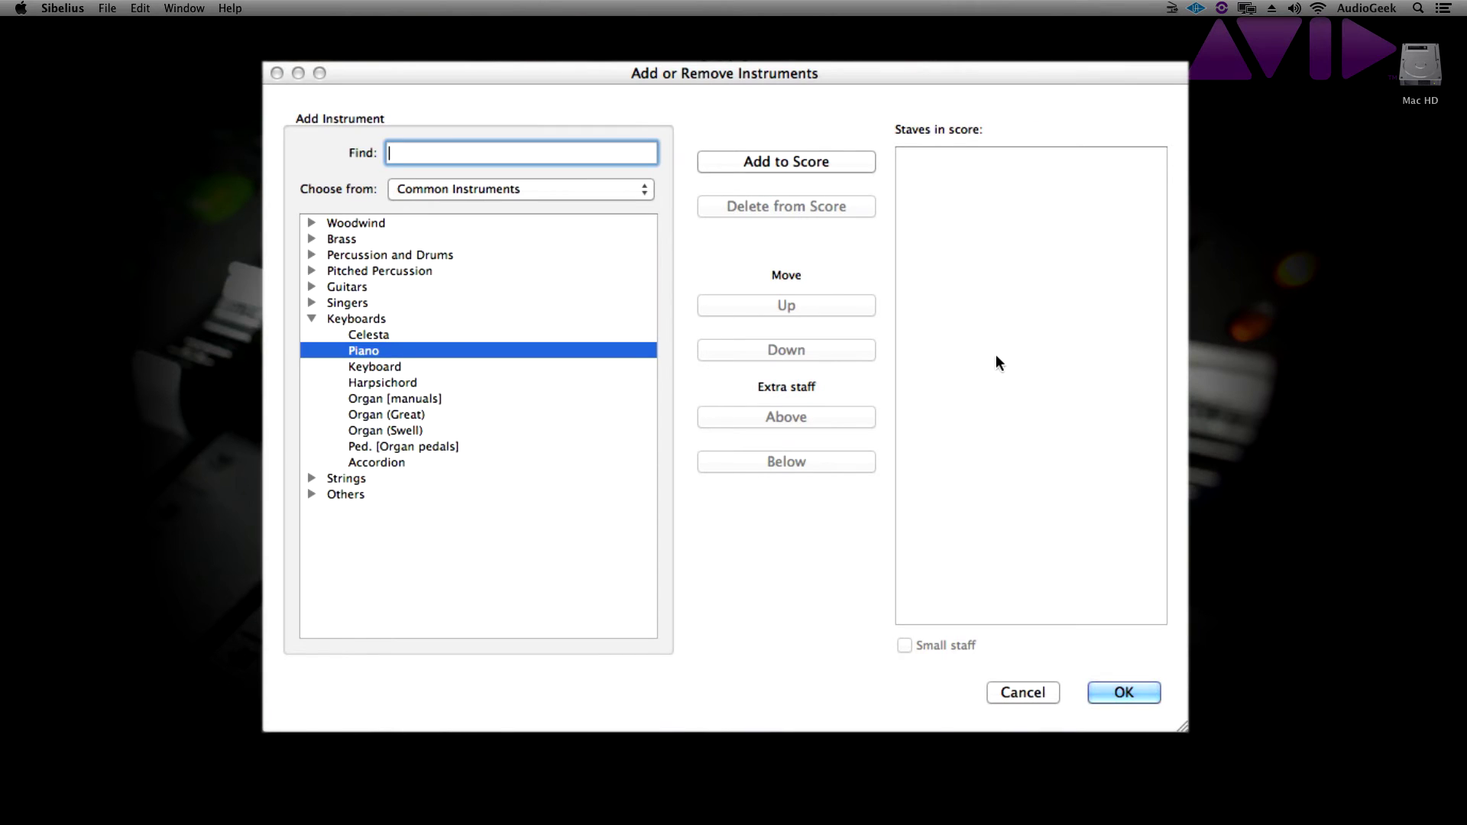
{"action": "double_click", "coordinate": [462, 349]}
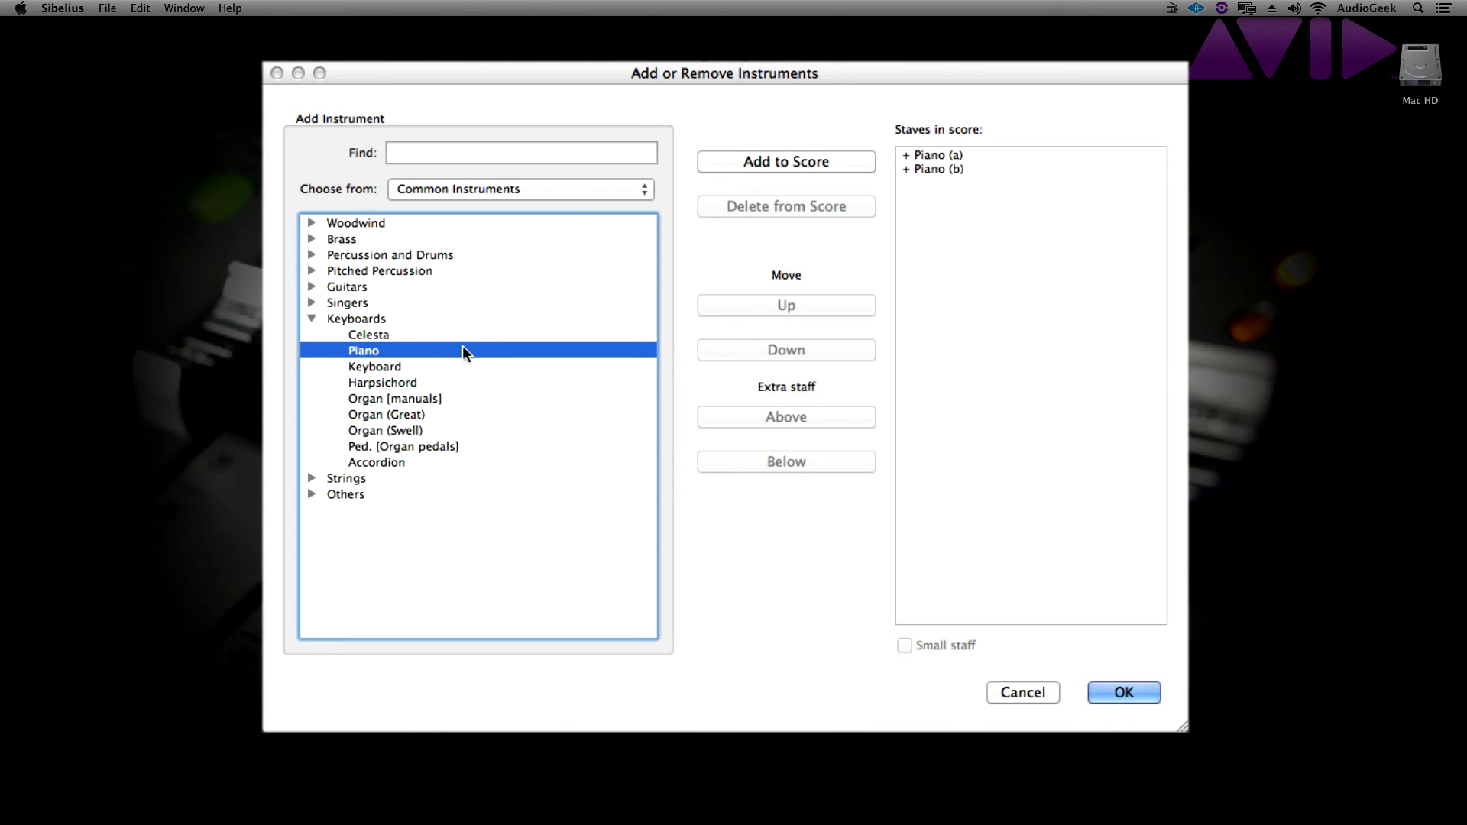
{"action": "left_click", "coordinate": [951, 167]}
{"action": "left_click", "coordinate": [951, 154], "text": "shift"}
{"action": "left_click", "coordinate": [827, 205]}
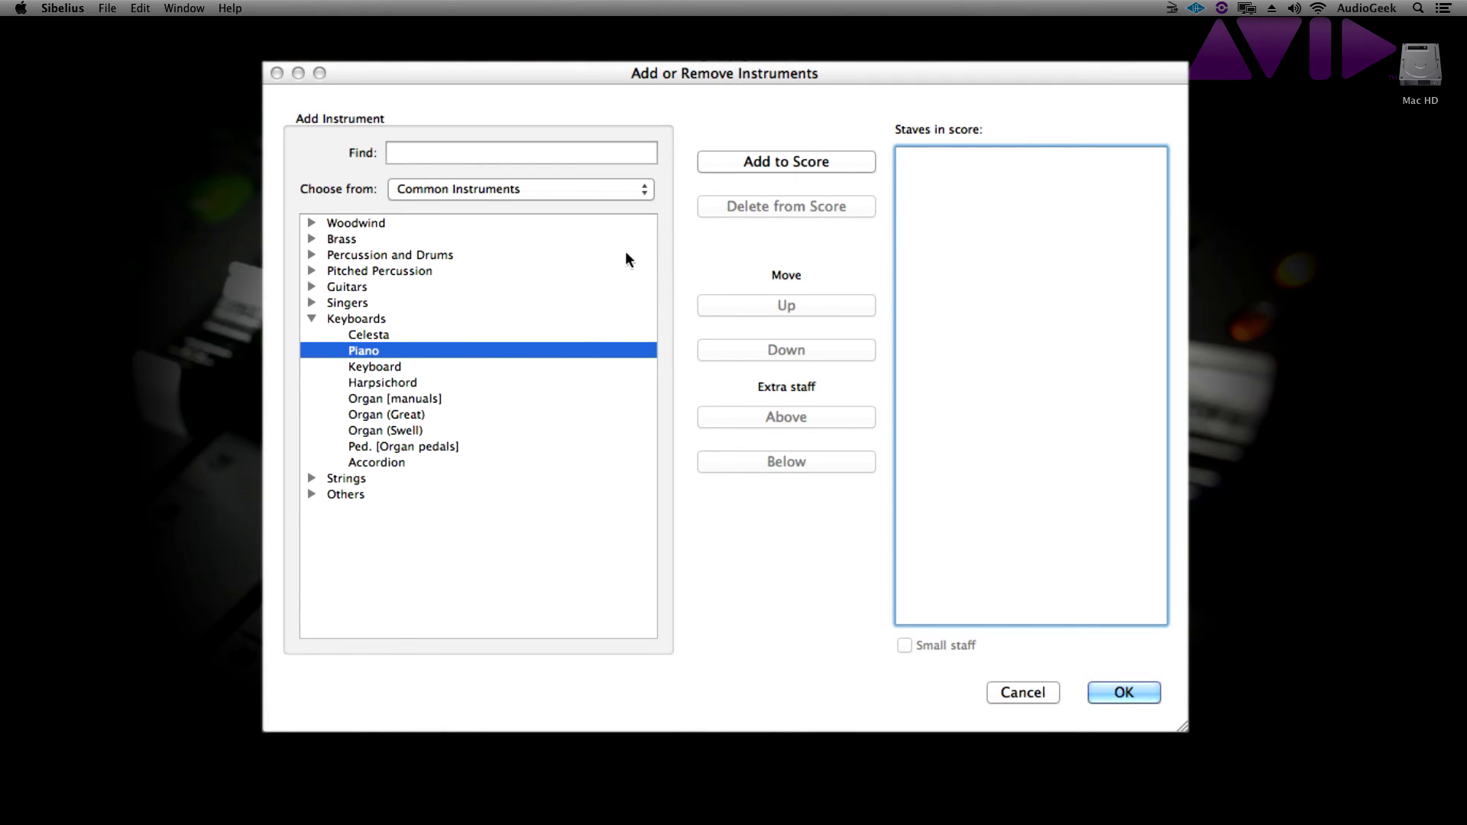
{"action": "left_click", "coordinate": [791, 162]}
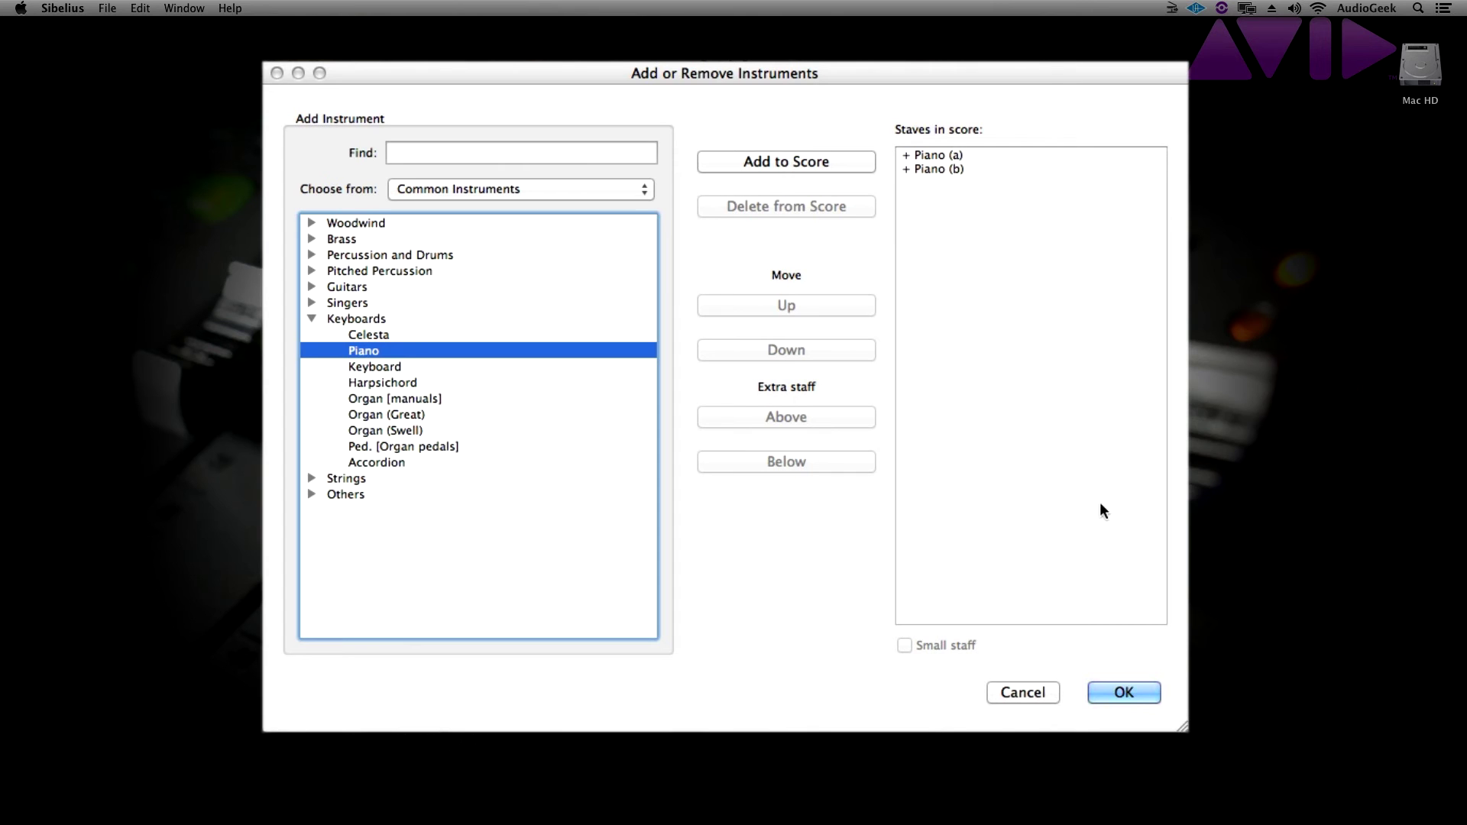
{"action": "left_click", "coordinate": [1126, 693]}
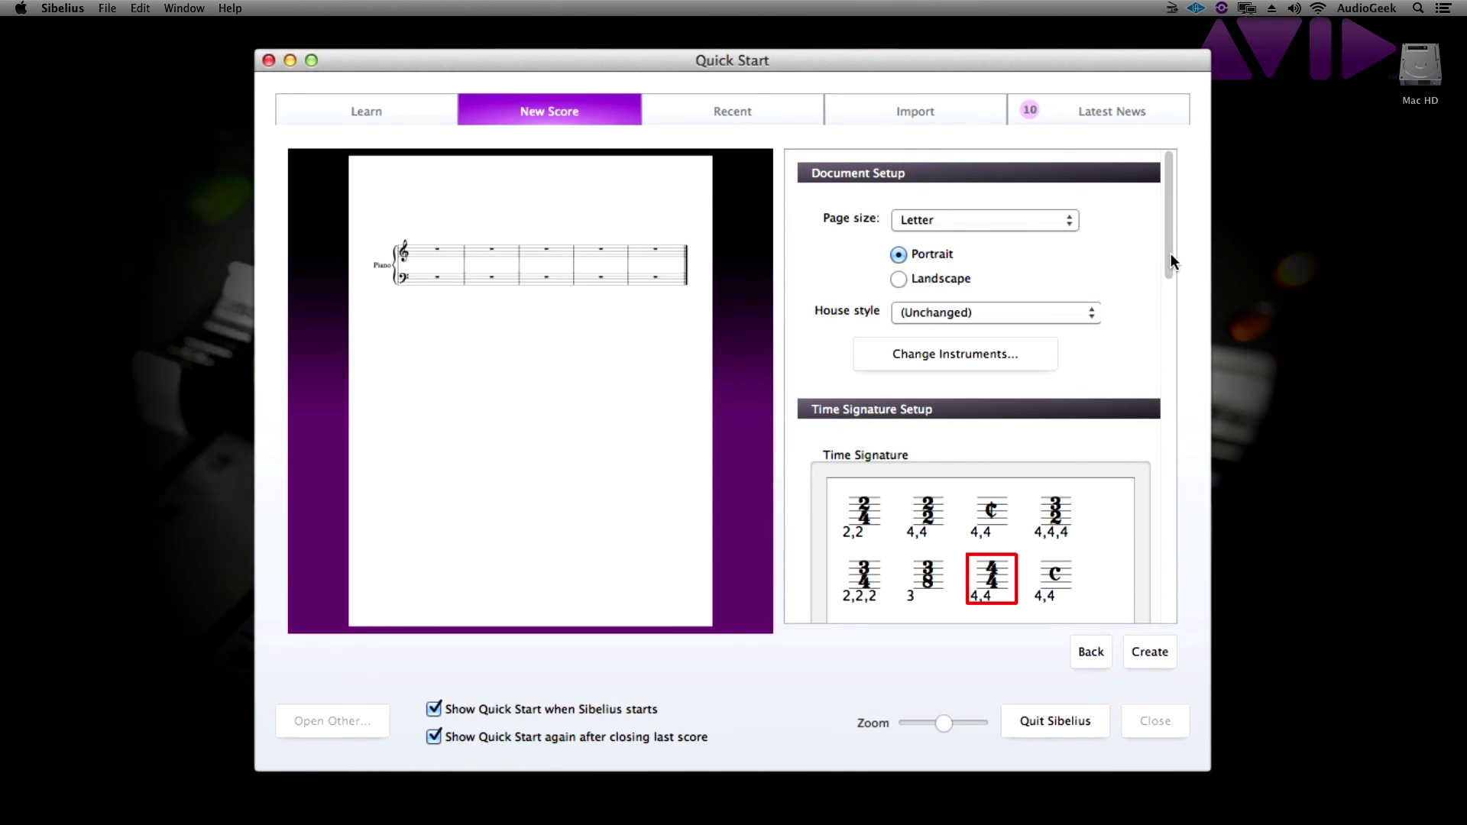
Enter 'Creating a New Score' in the Title field of Score Information.
{"action": "mouse_move", "coordinate": [1172, 255]}
{"action": "left_mouse_down"}
{"action": "mouse_move", "coordinate": [1189, 363]}
{"action": "mouse_move", "coordinate": [1168, 568]}
{"action": "left_mouse_up"}
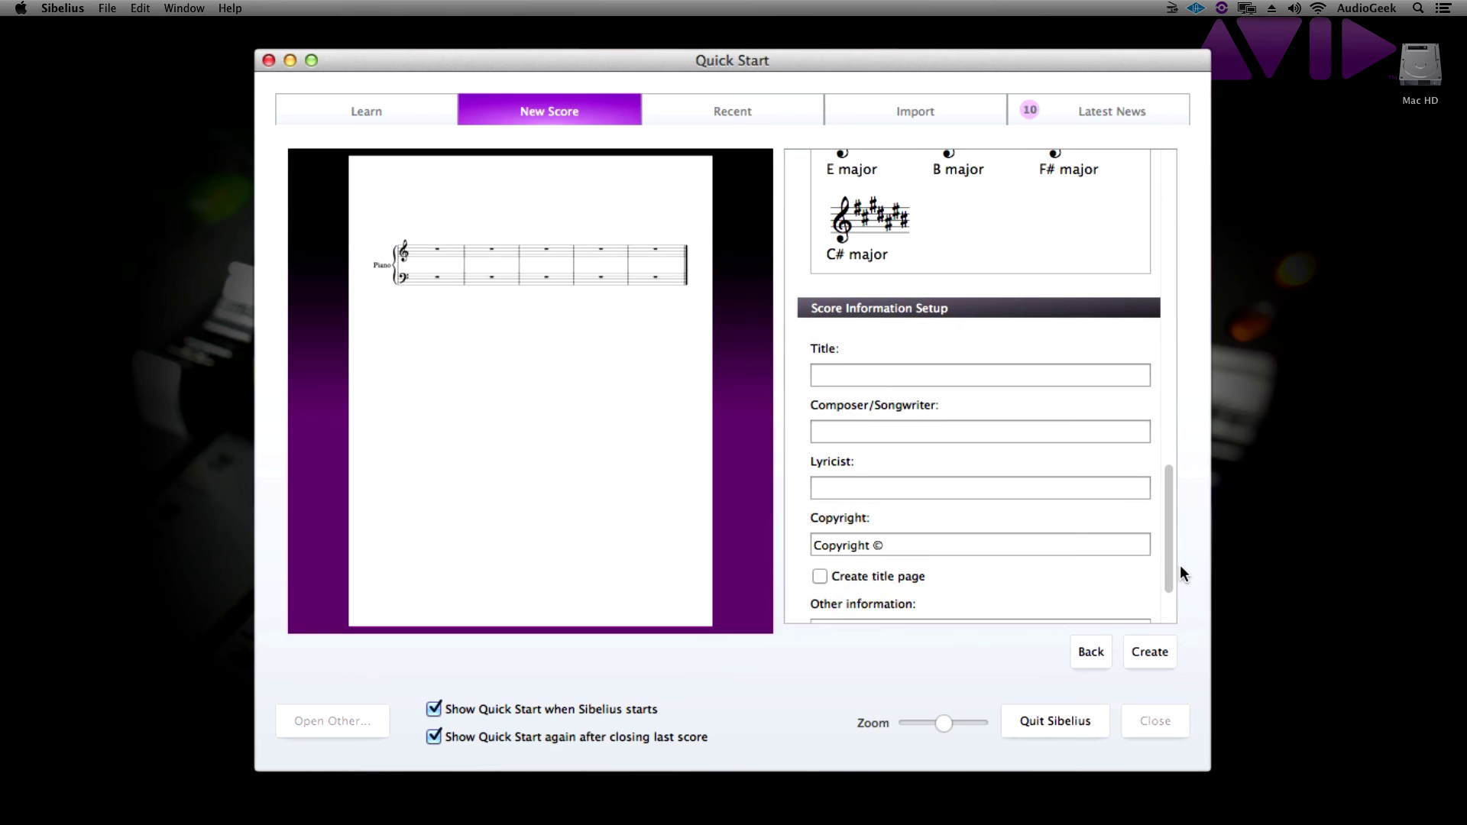
{"action": "left_click", "coordinate": [955, 382]}
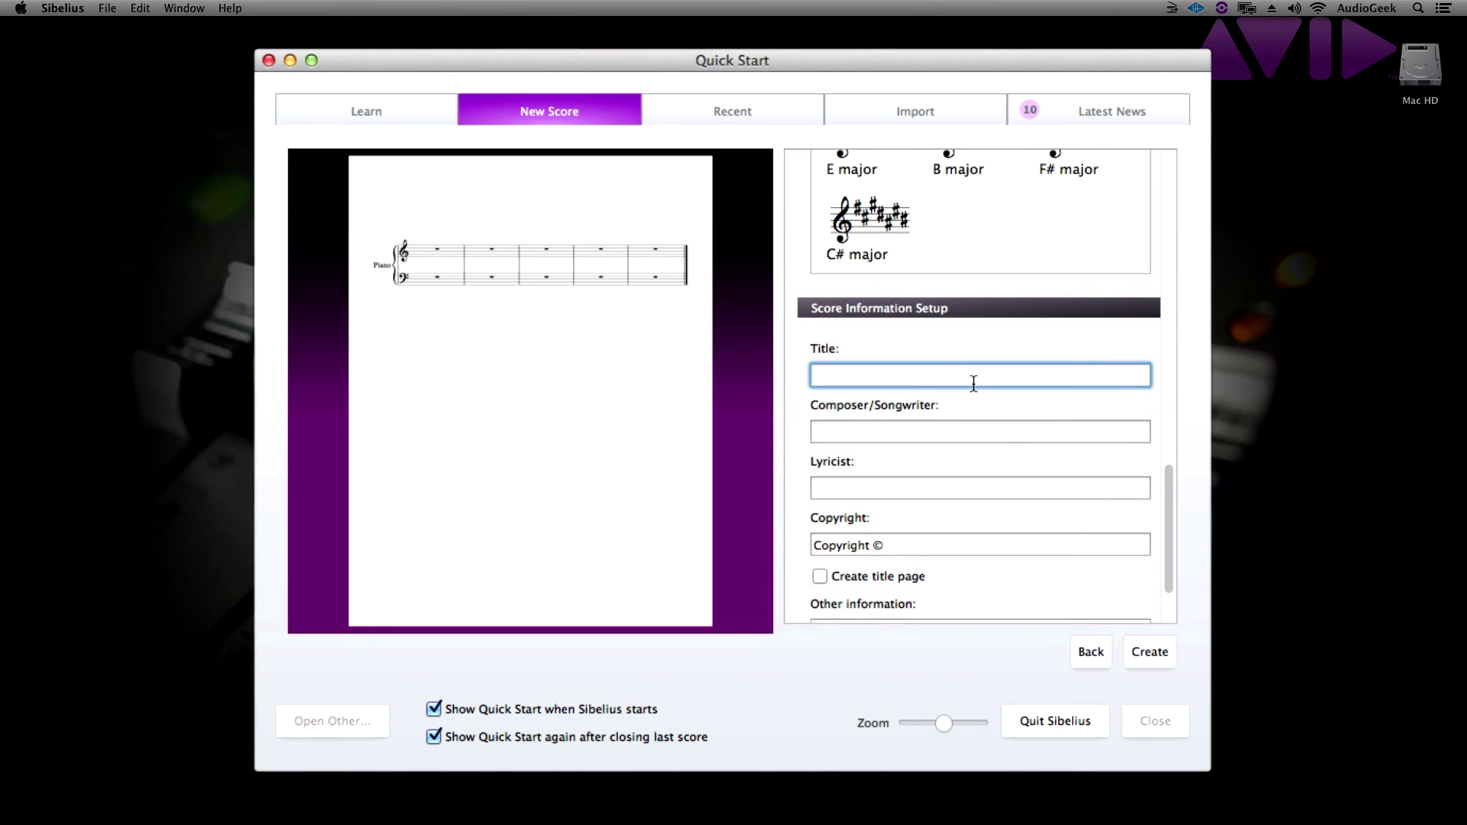
{"action": "type", "text": "Creating a New Score"}
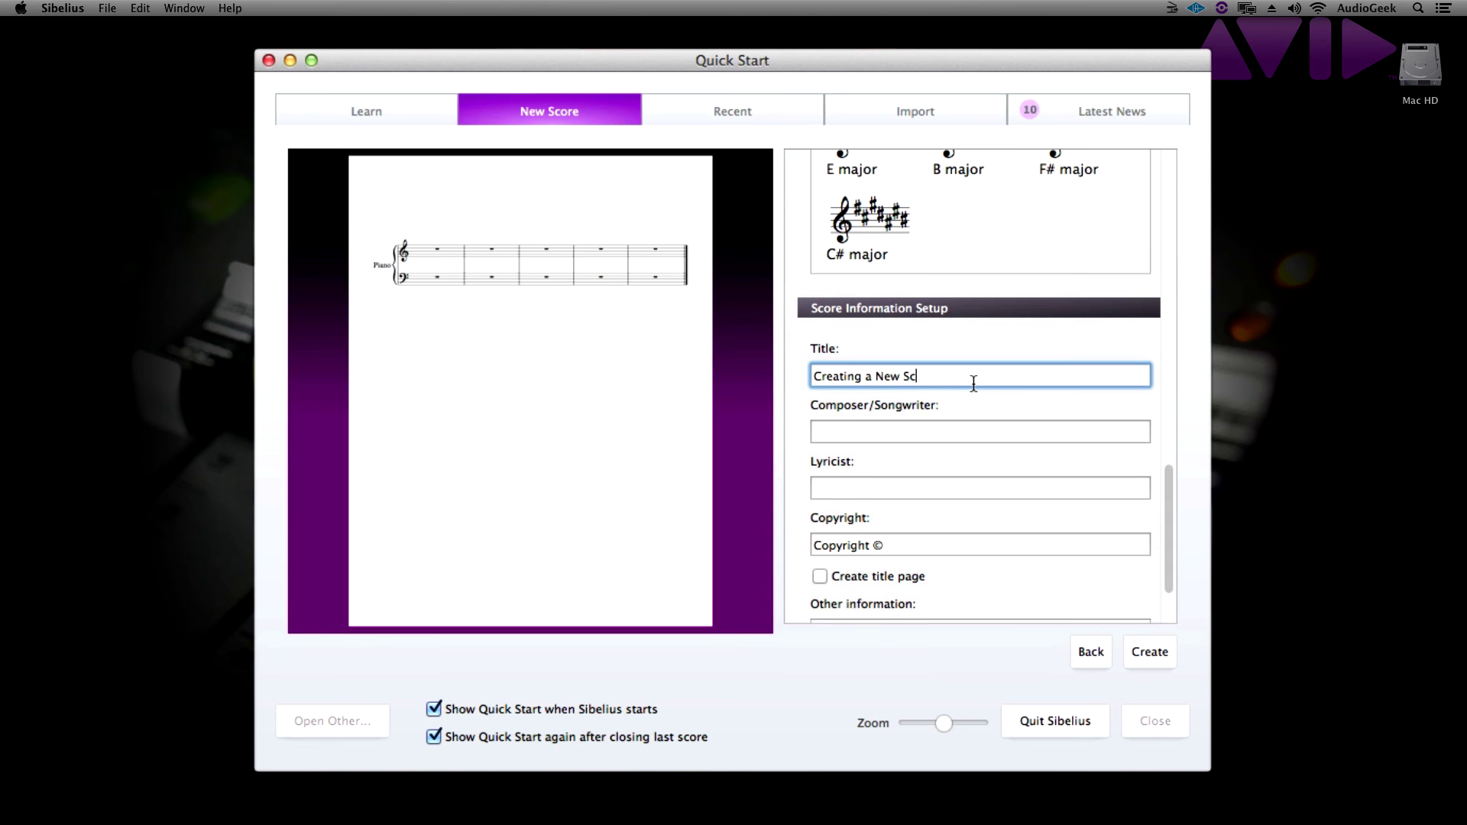